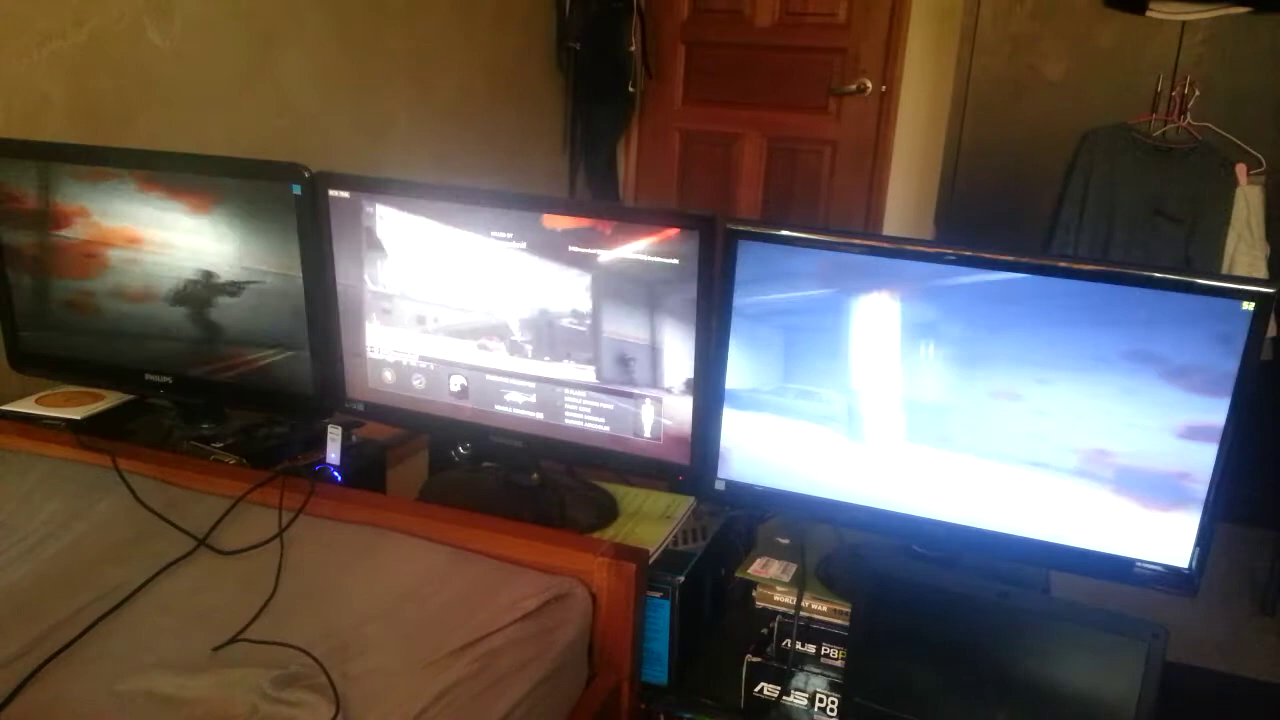
From the pause menu, raise Graphics Quality two steps to Ultra, apply it, and keep it.
key("Escape")
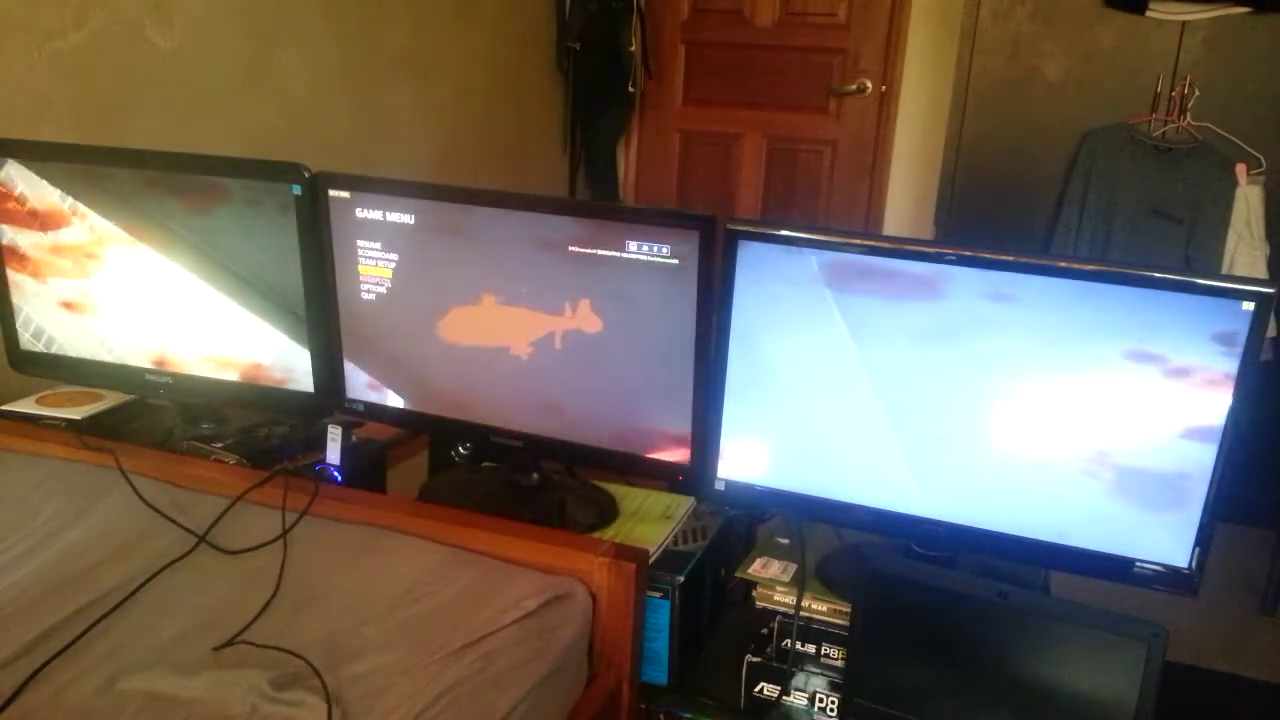
key("Return")
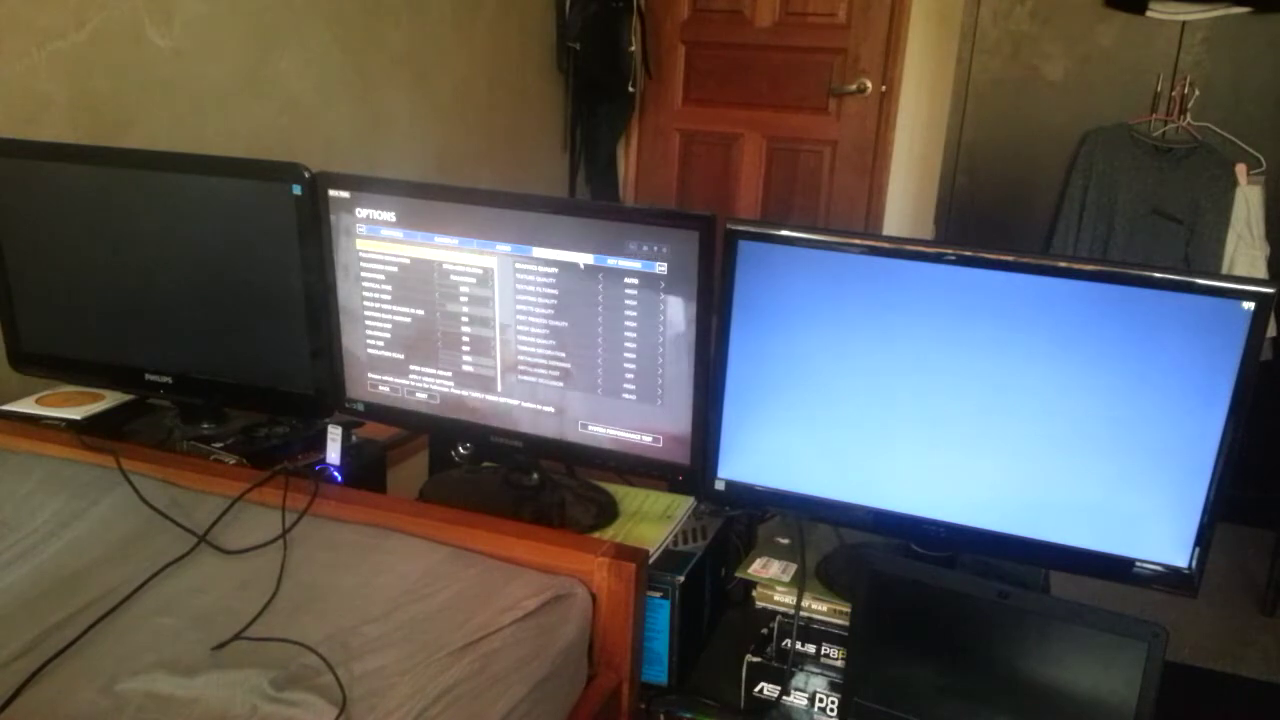
left_click(661, 282)
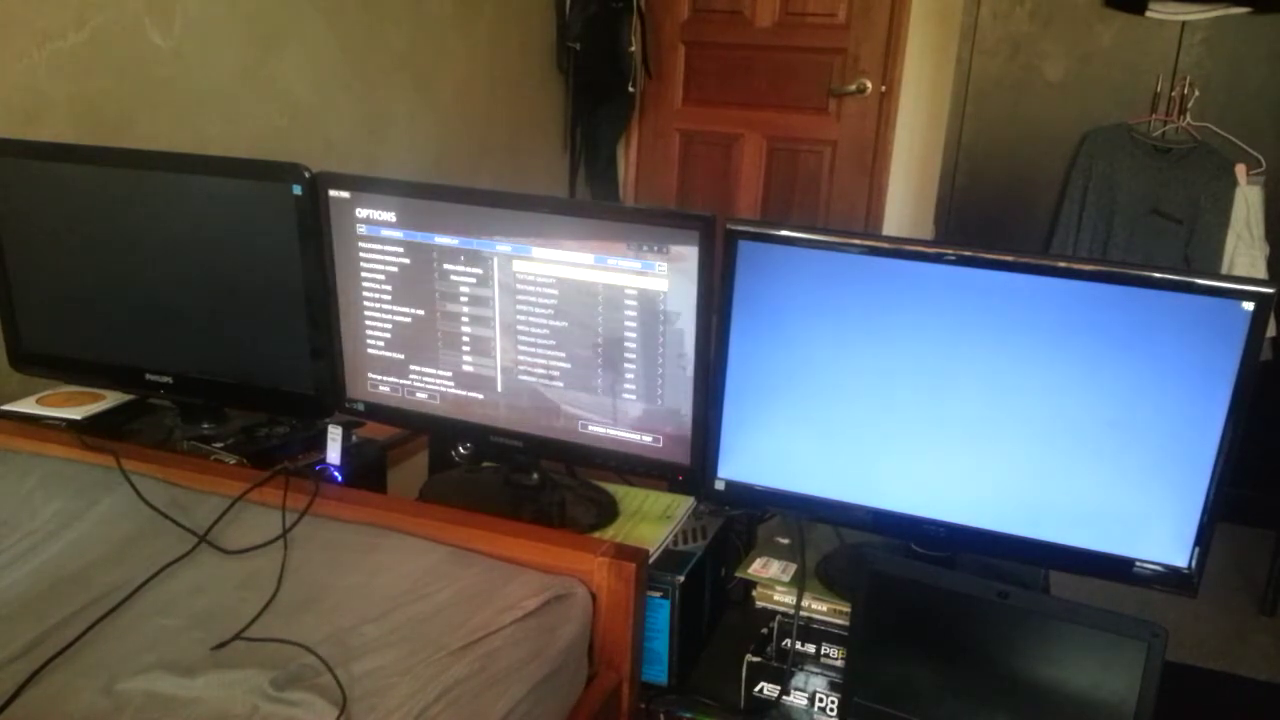
left_click(661, 282)
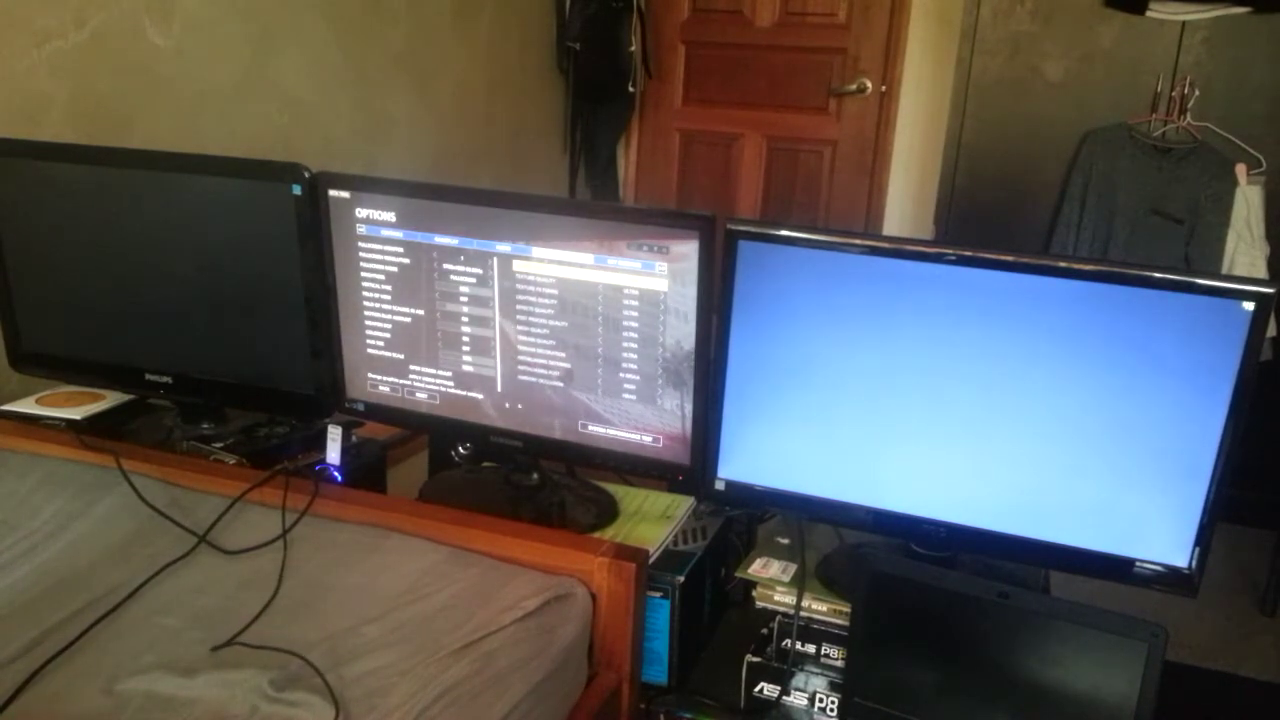
left_click(435, 368)
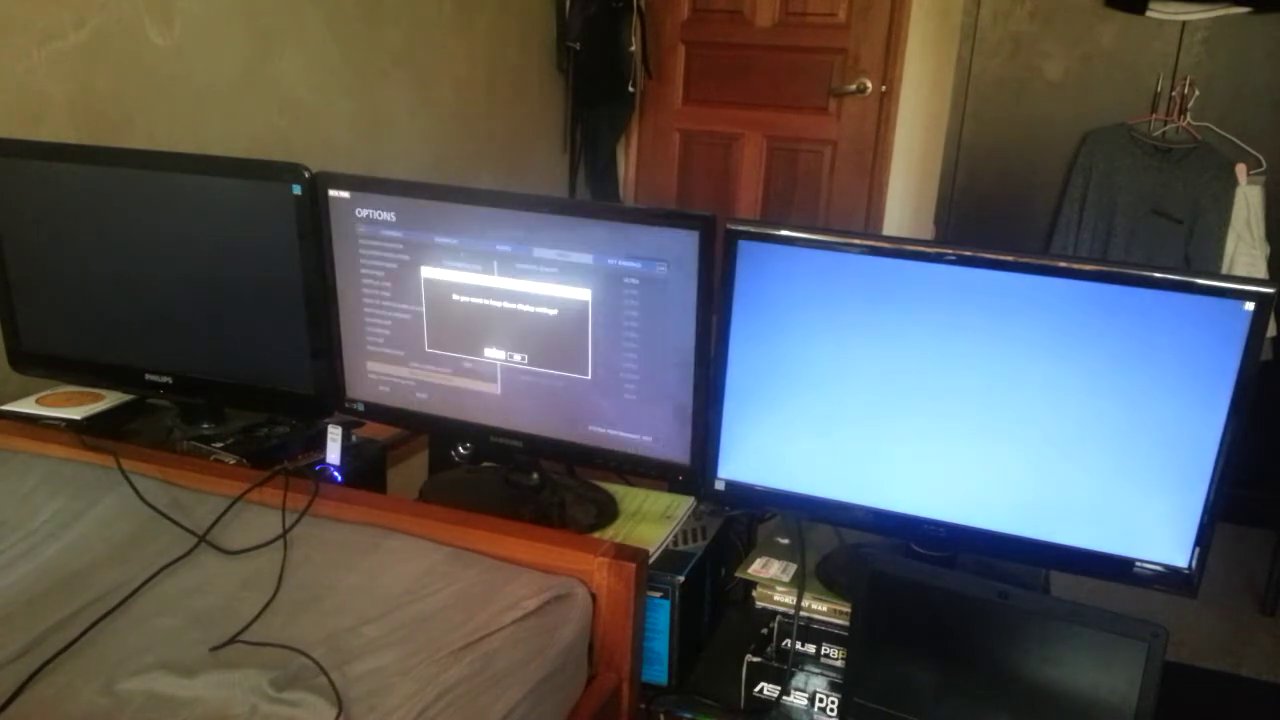
key("Return")
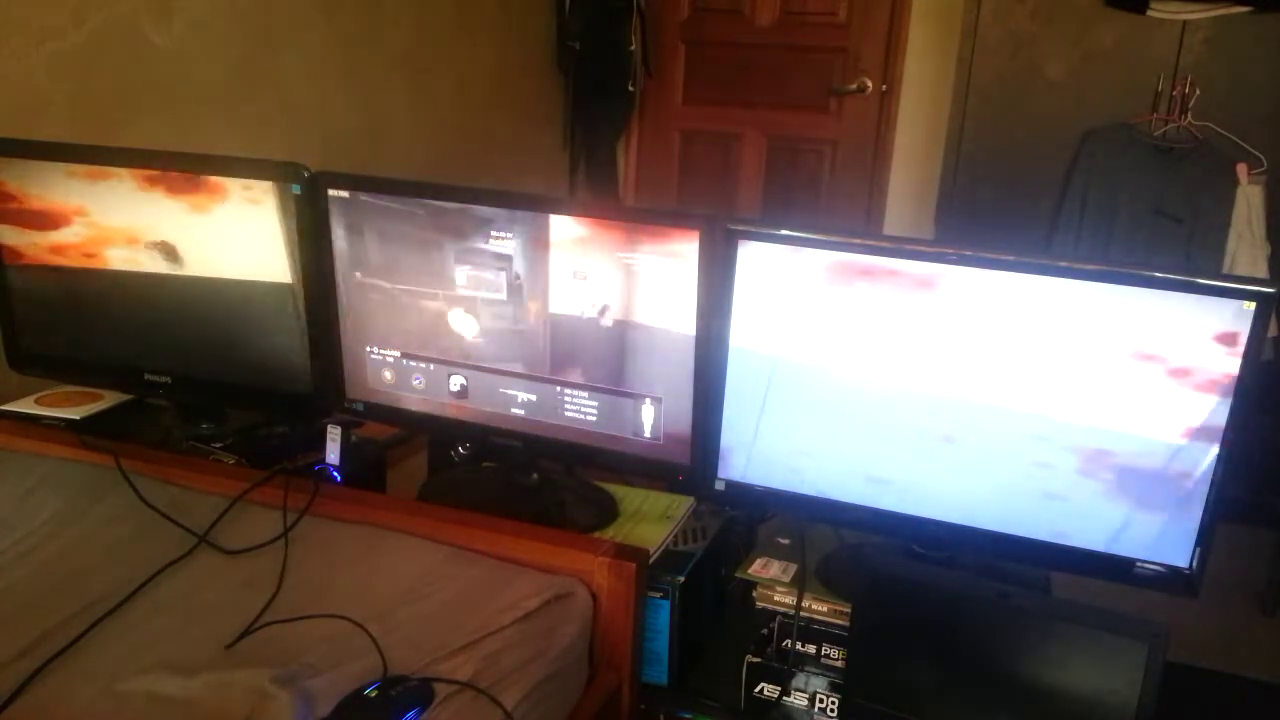
Lower Antialiasing Post one step in Video options, apply and keep it, then leave options.
key("Escape")
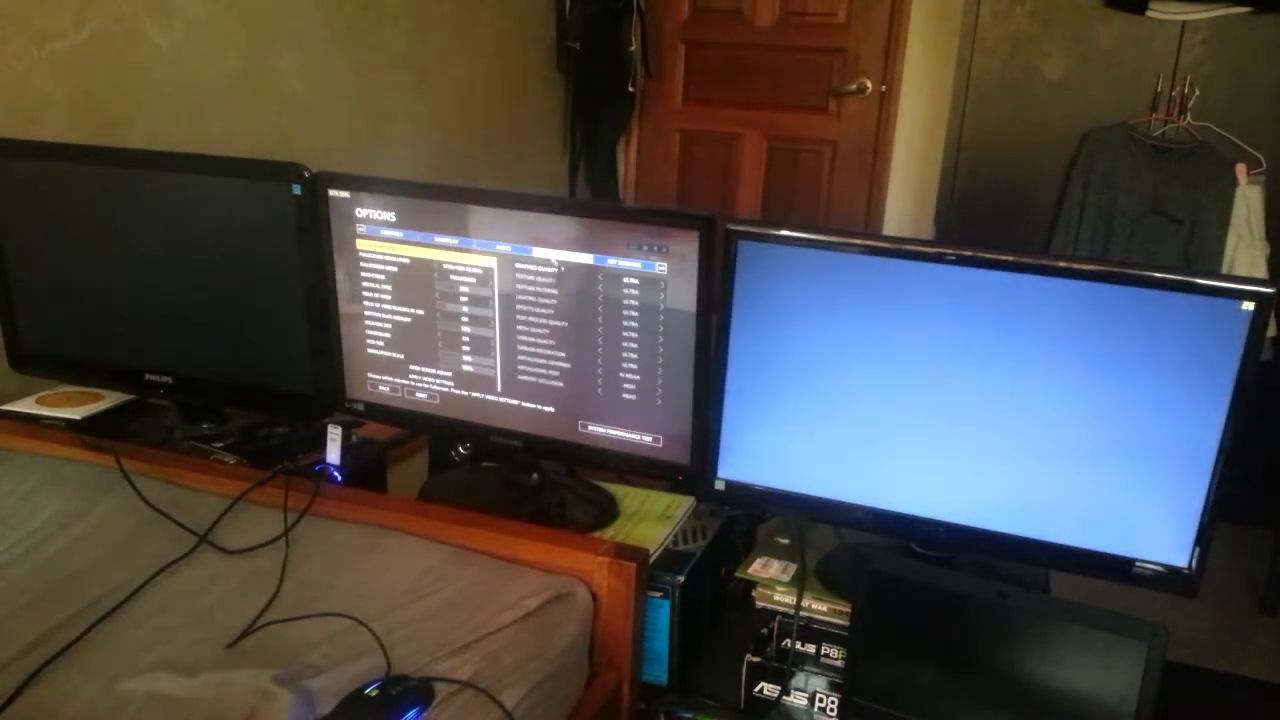
left_click(651, 283)
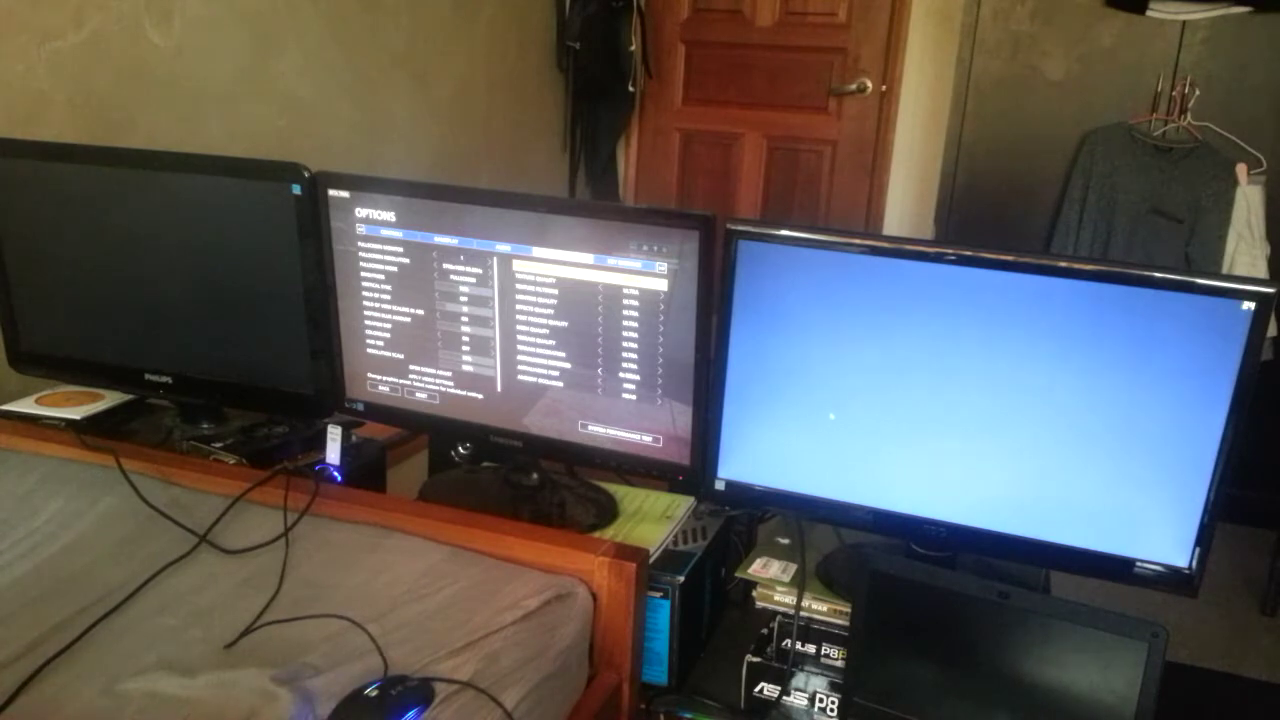
left_click(659, 373)
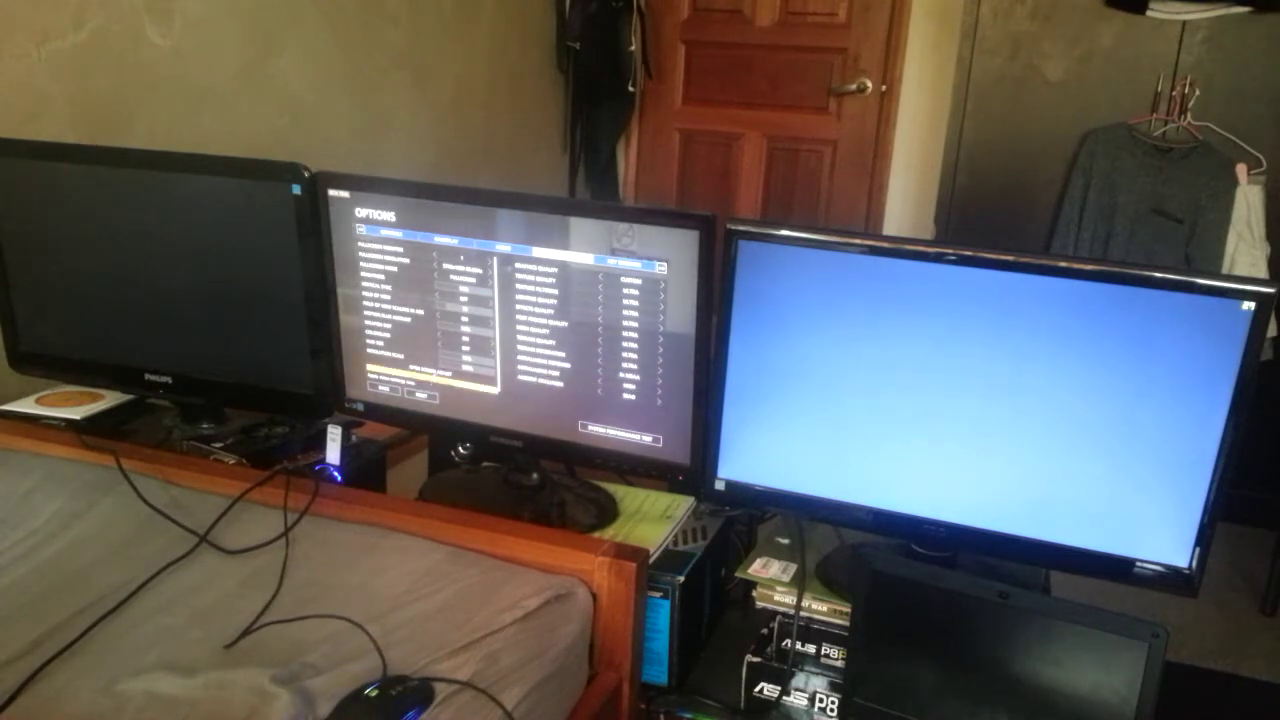
left_click(432, 368)
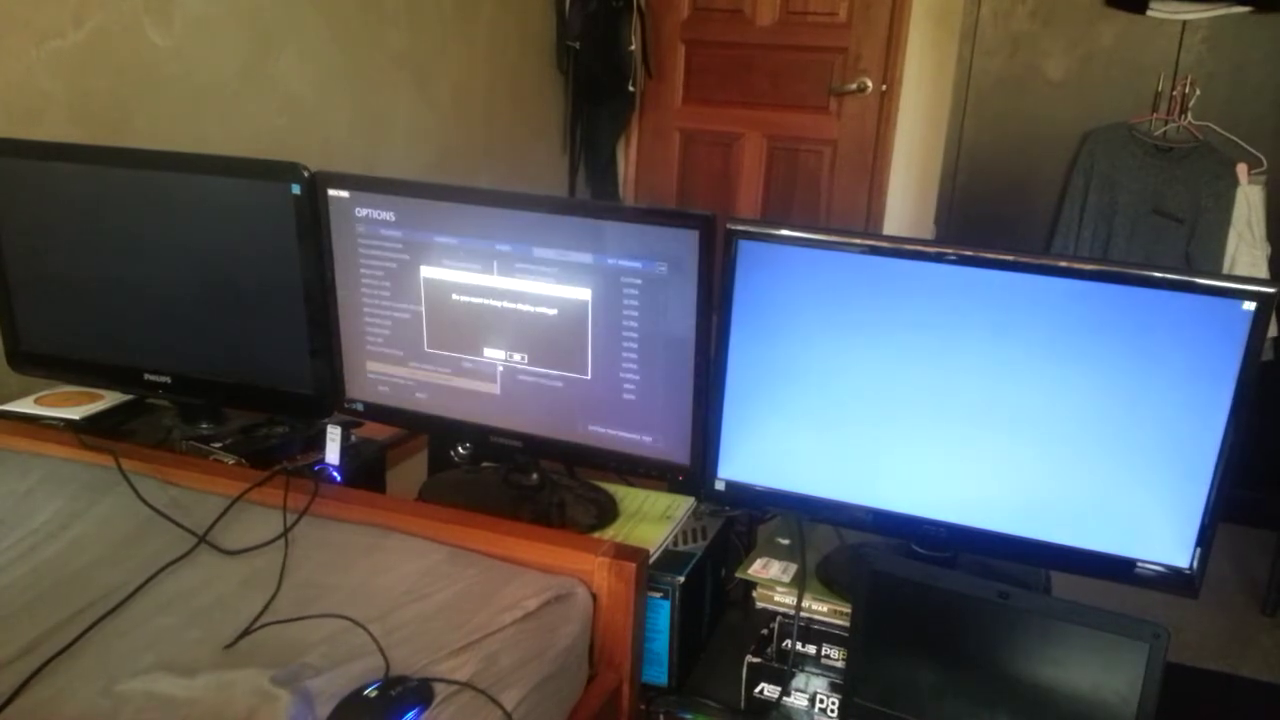
key("Return")
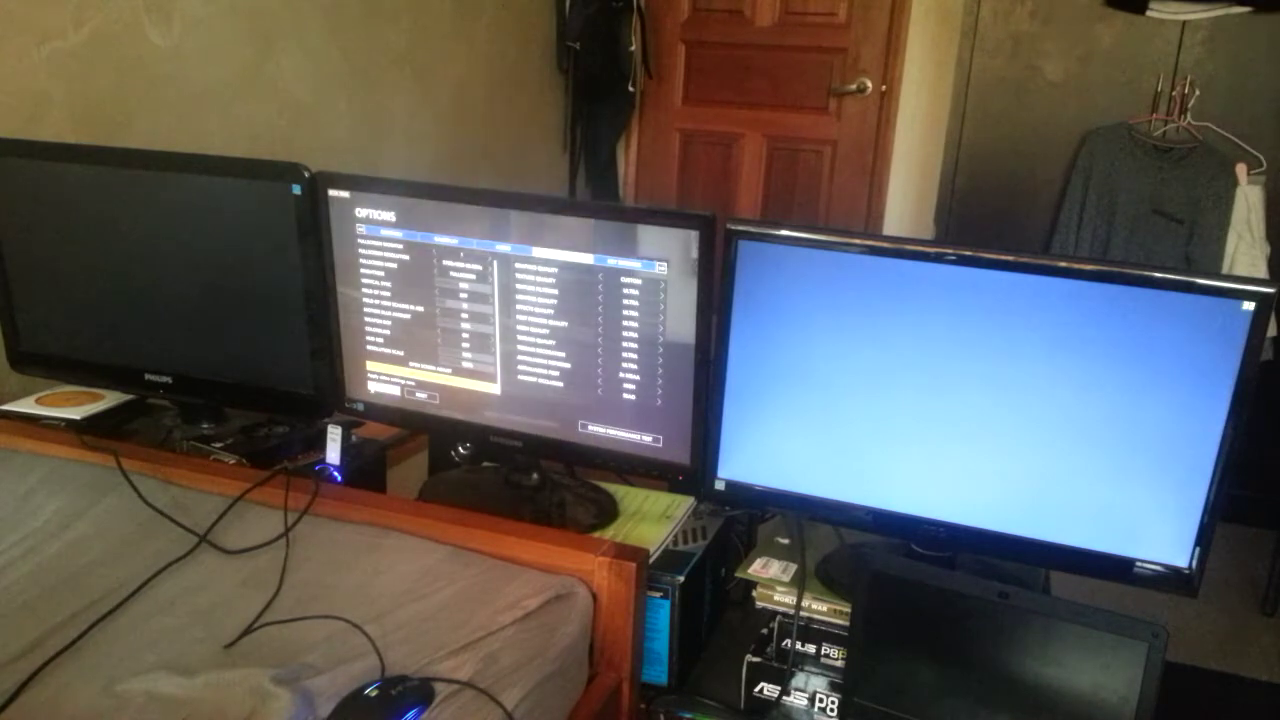
left_click(380, 388)
Confirm leaving the options screen to resume the match.
key("Return")
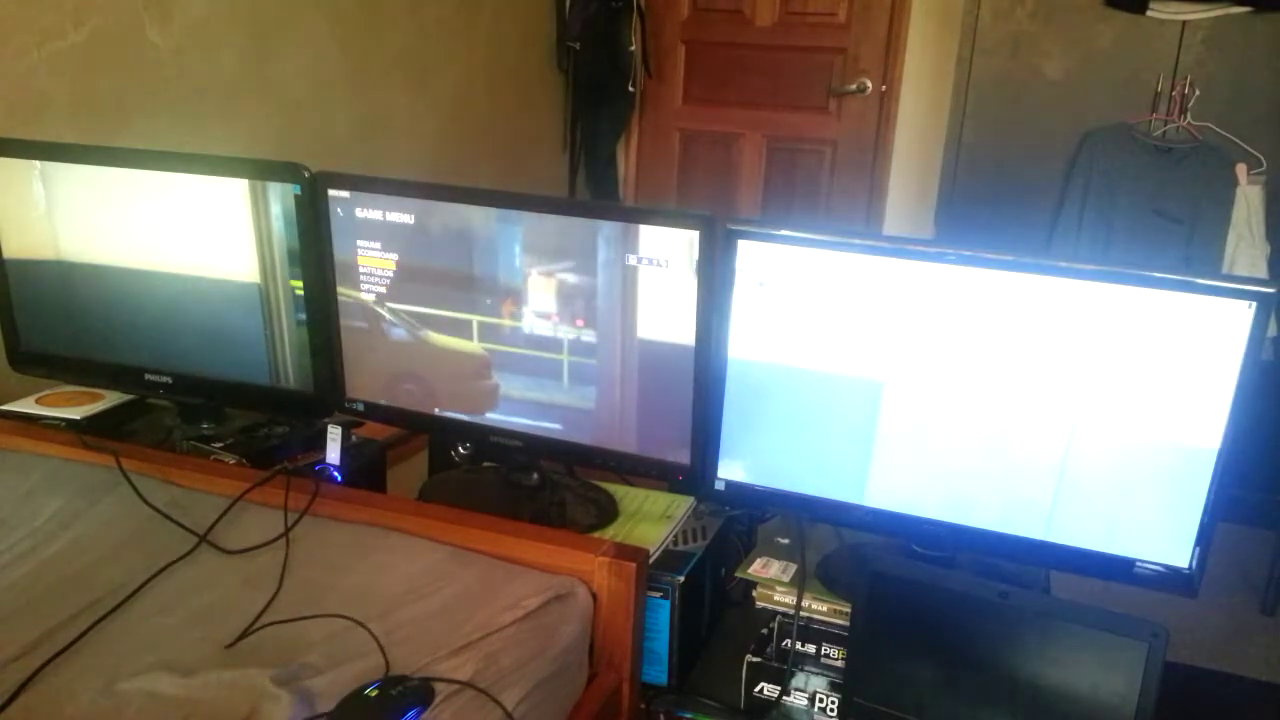